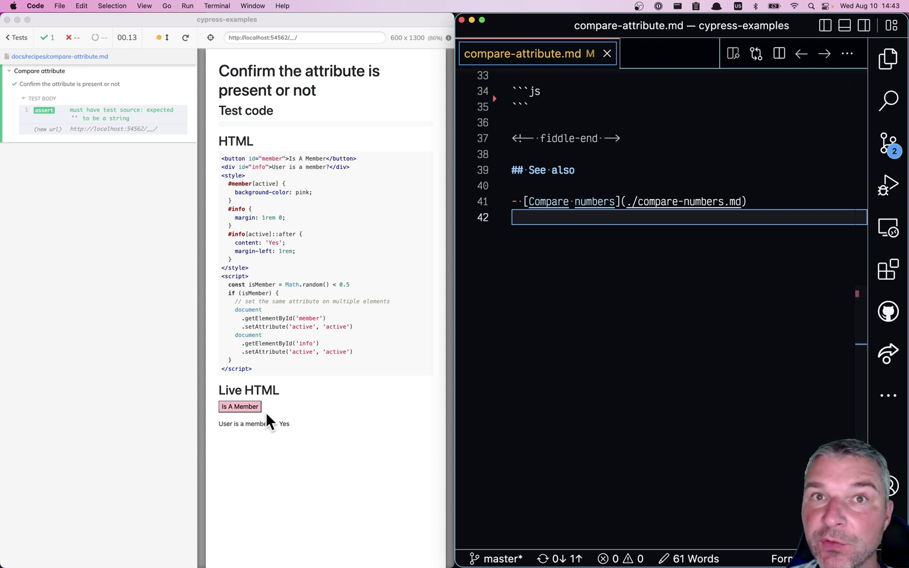
scroll(623, 268, "up", 10)
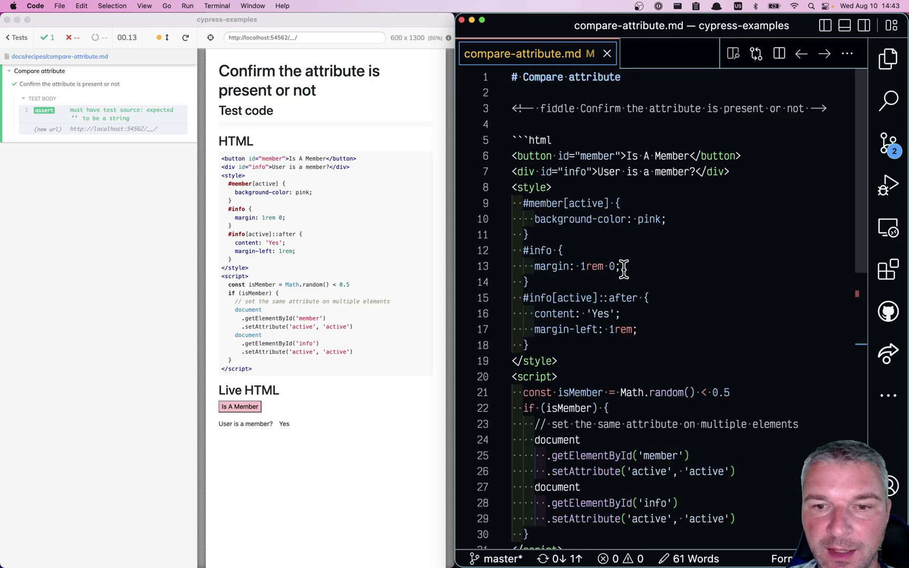
scroll(623, 268, "down", 5)
scroll(623, 270, "down", 2)
scroll(623, 270, "up", 1)
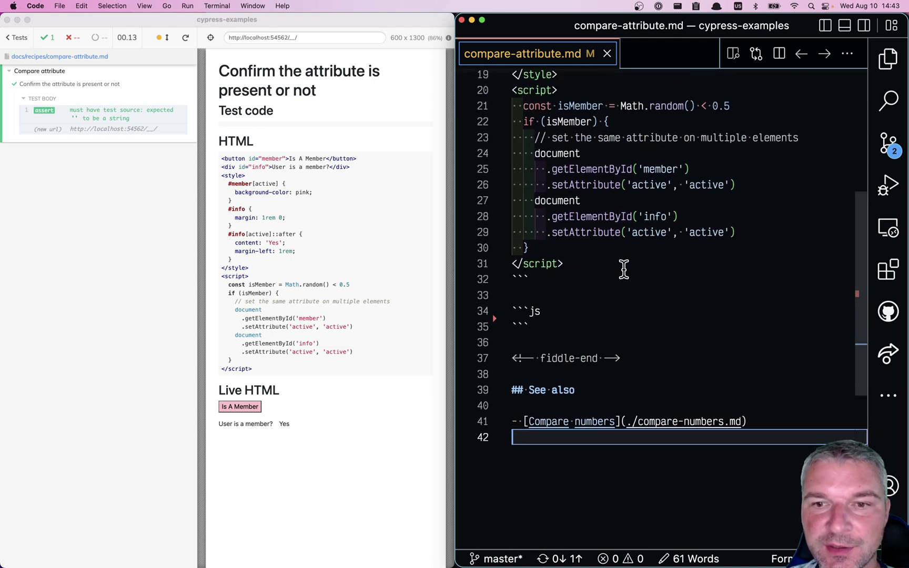
Review the isMember random assignment and the info div markup in the fiddle.
left_click(752, 106)
key("shift+super+Left")
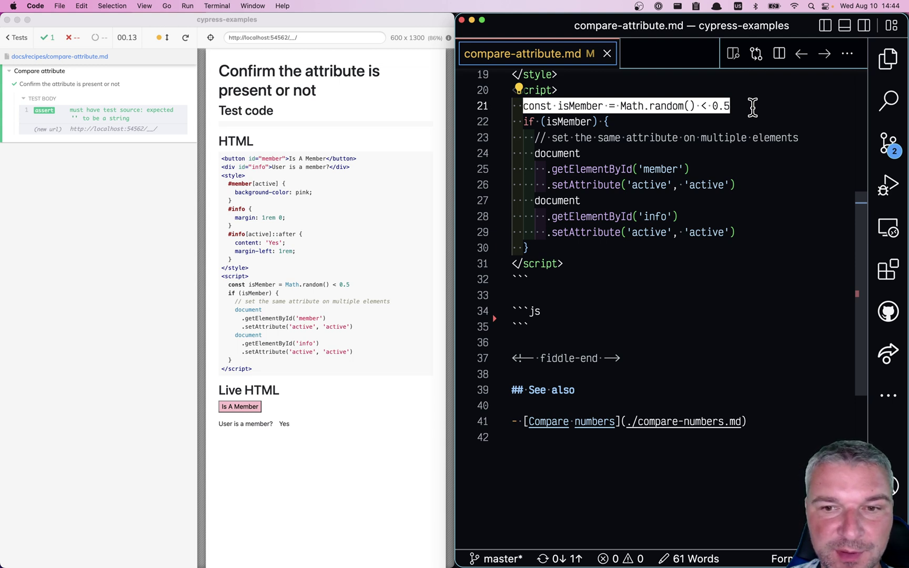
scroll(752, 107, "up", 1)
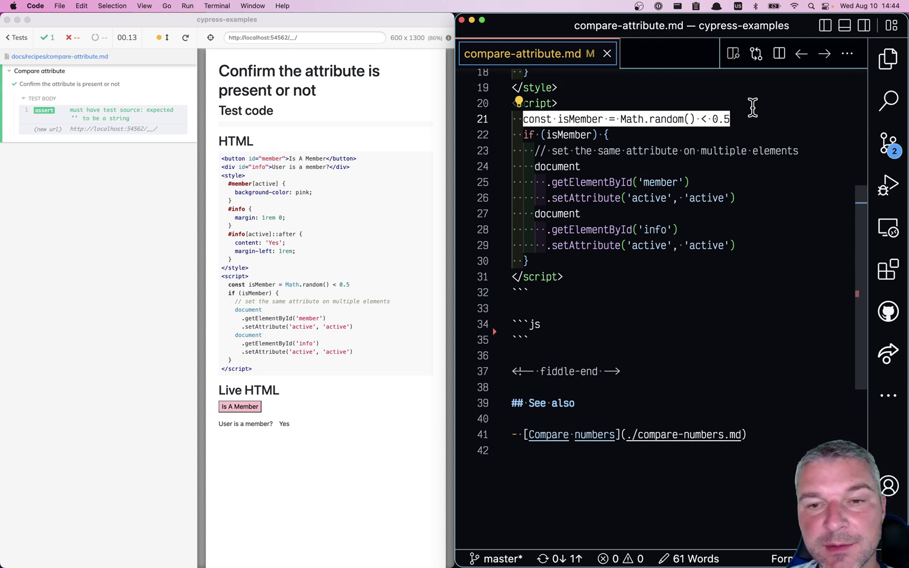
scroll(606, 178, "up", 5)
scroll(607, 177, "up", 2)
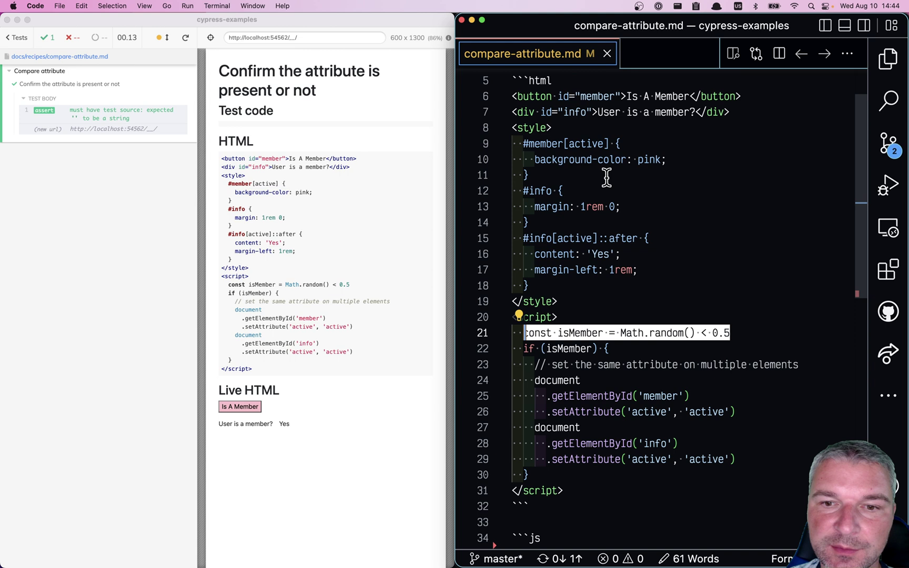
left_click(645, 97)
left_click(615, 115)
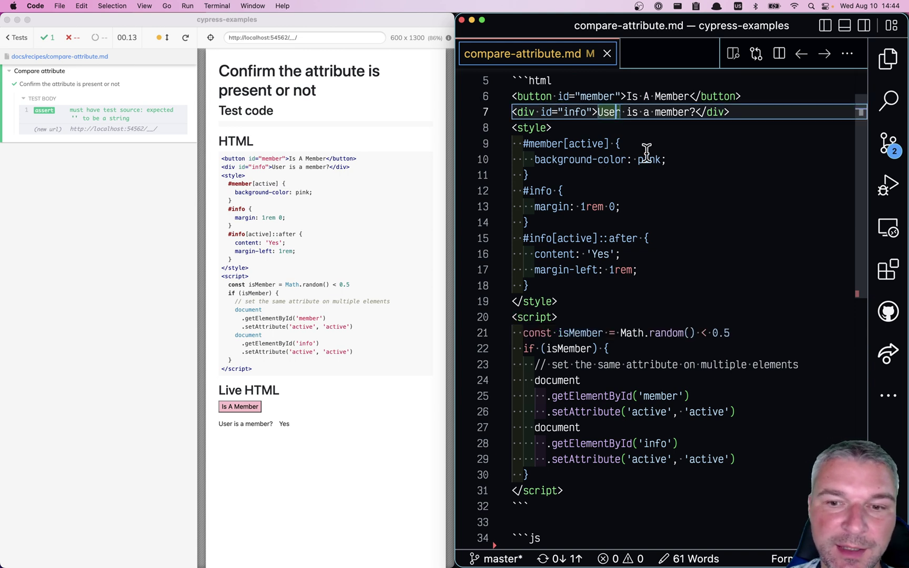
Rerun the fiddle test in Cypress, then return to the member and info ids in the editor.
left_click(291, 427)
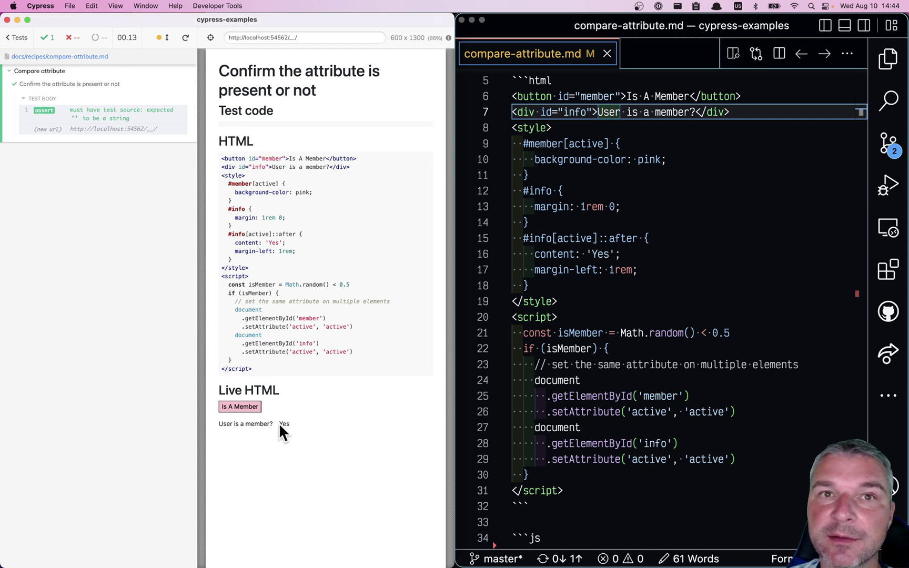
key("r")
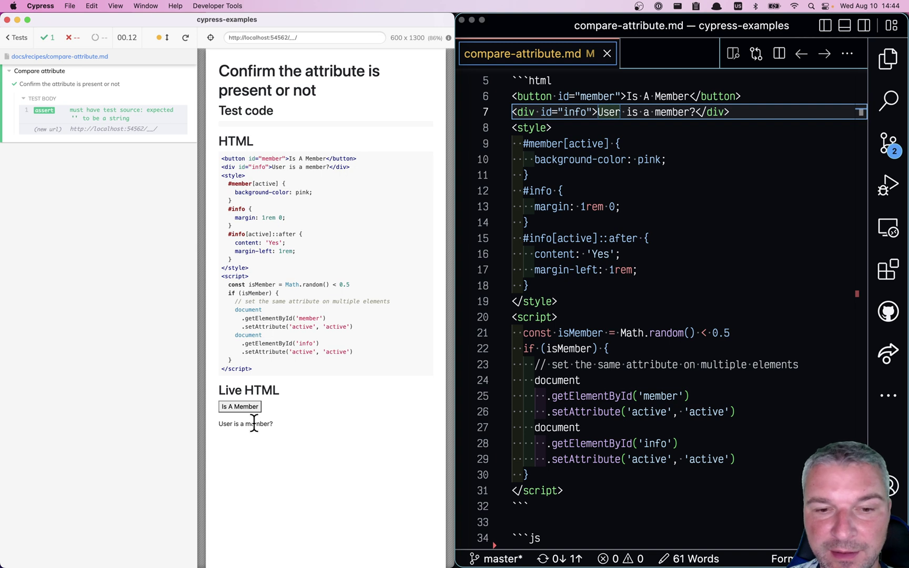
scroll(654, 392, "down", 5)
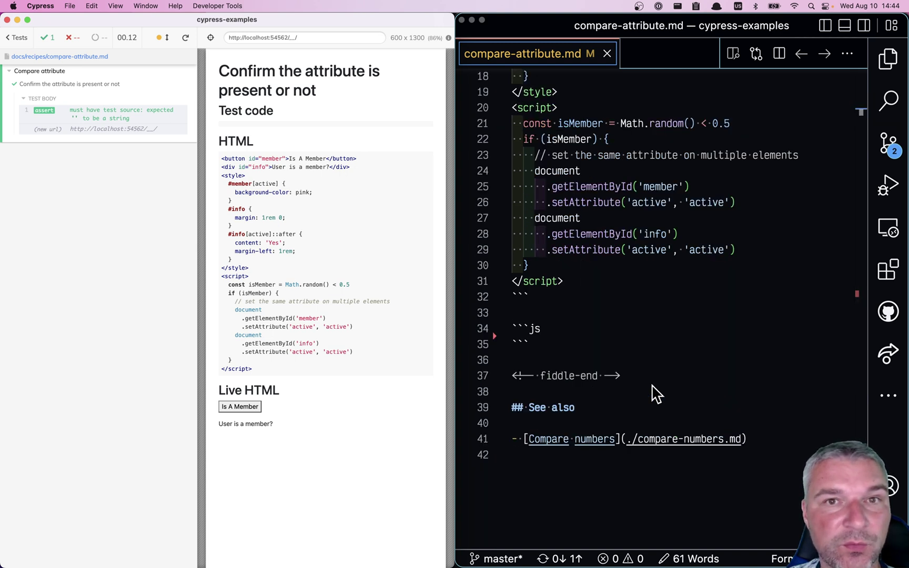
scroll(653, 393, "up", 1)
scroll(619, 290, "up", 3)
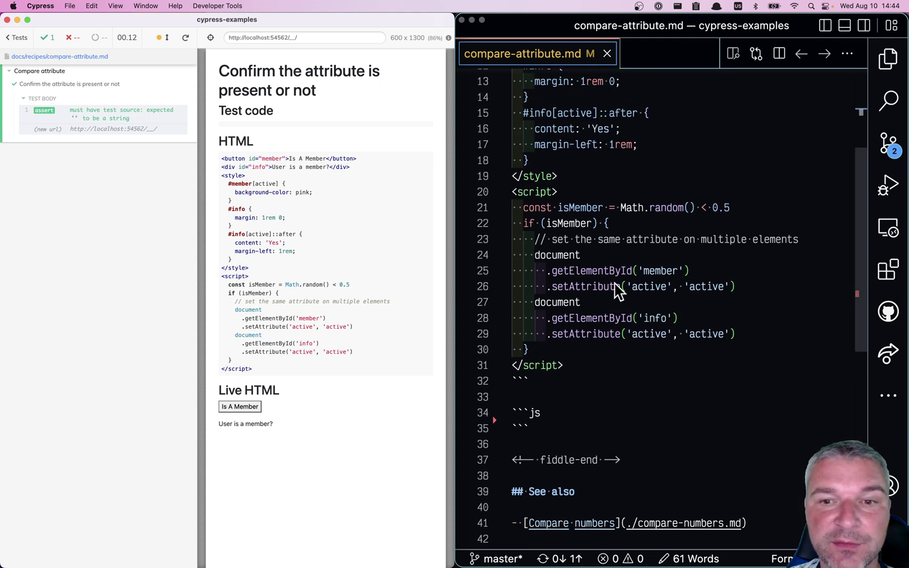
scroll(598, 134, "up", 2)
scroll(596, 125, "up", 4)
left_click(586, 100)
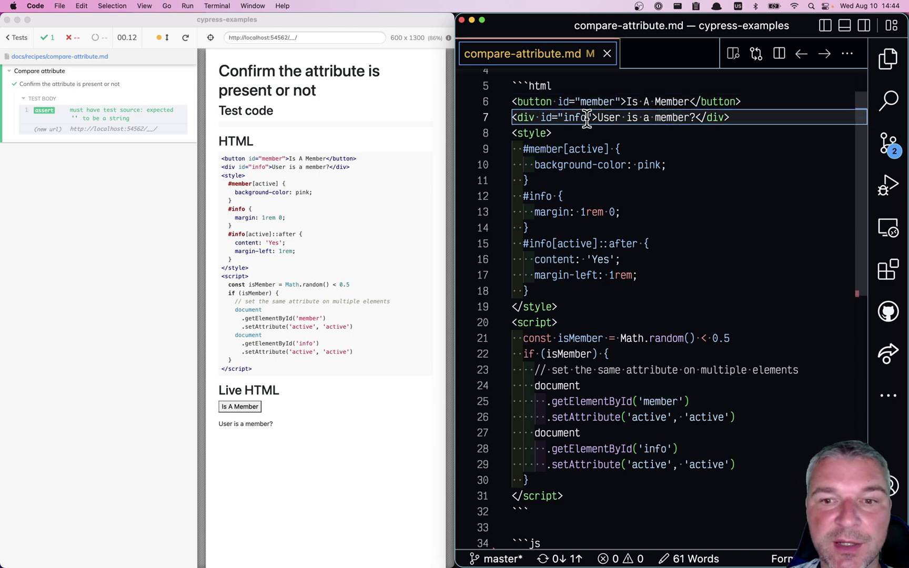
double_click(587, 116)
scroll(587, 117, "down", 5)
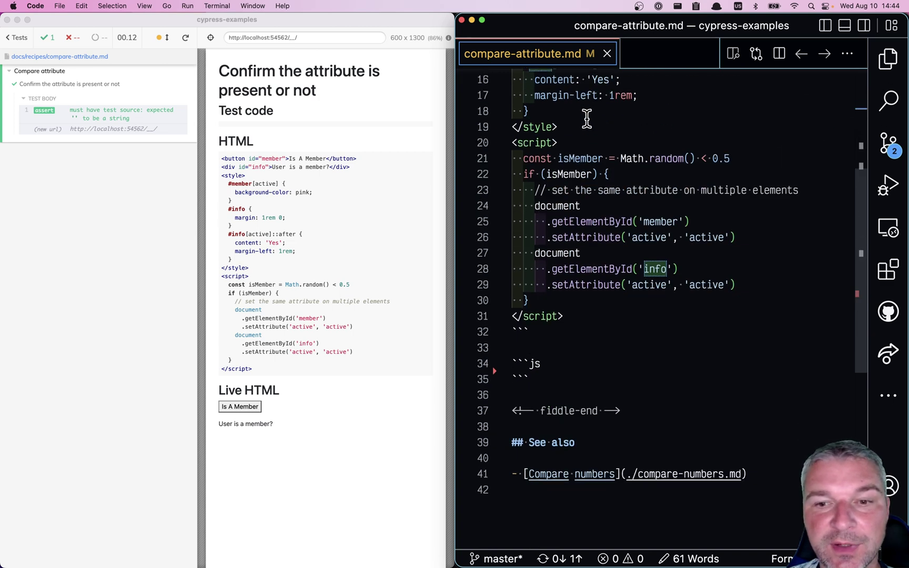
Add cy.get('#member').invoke('attr', 'active') as a new line in the js block.
left_click(544, 243)
key("Return")
type("cy.get(")
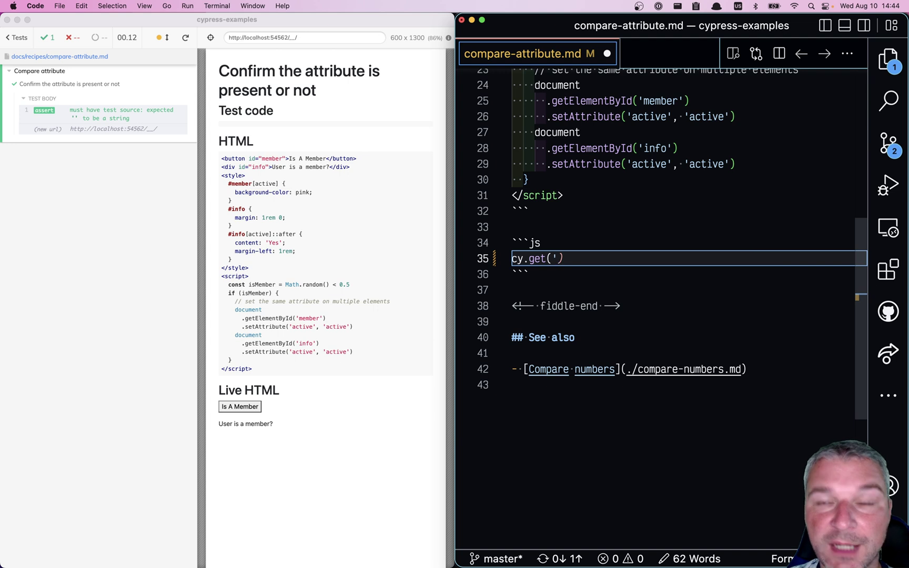
type("'#member').invoke")
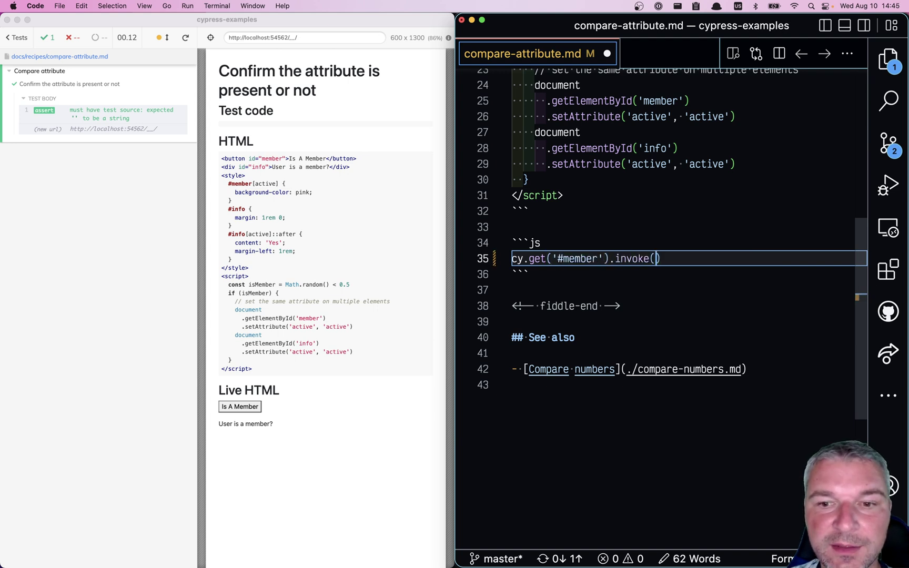
type("(")
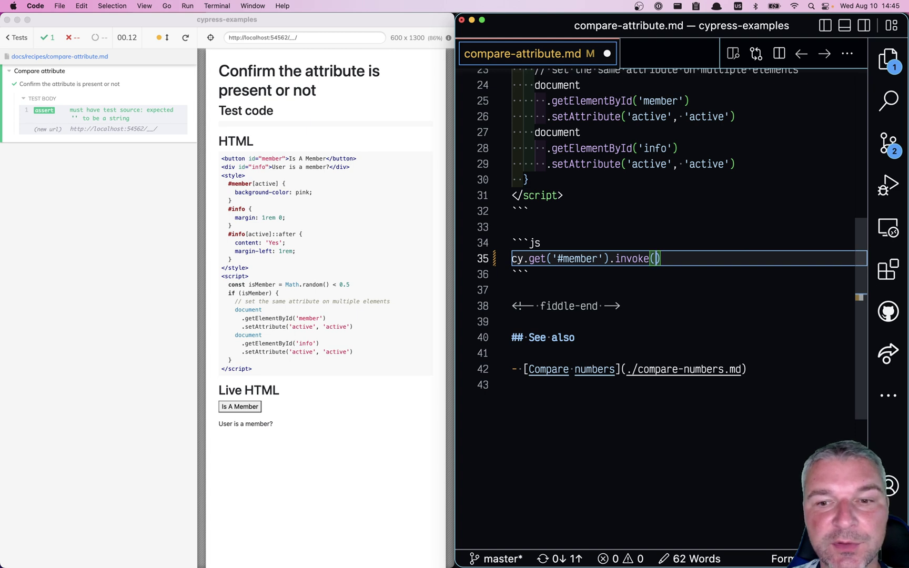
type("'attr'")
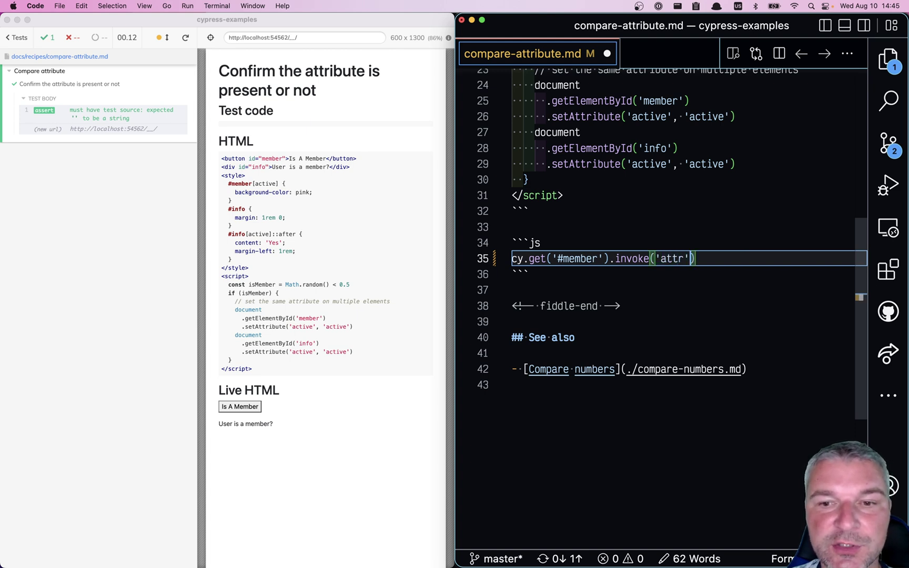
type(", ")
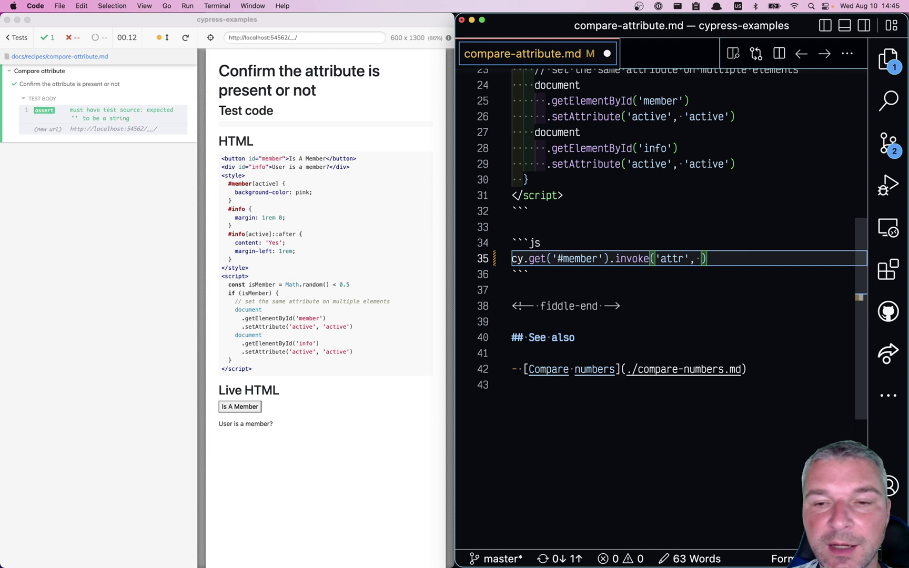
type("'active'")
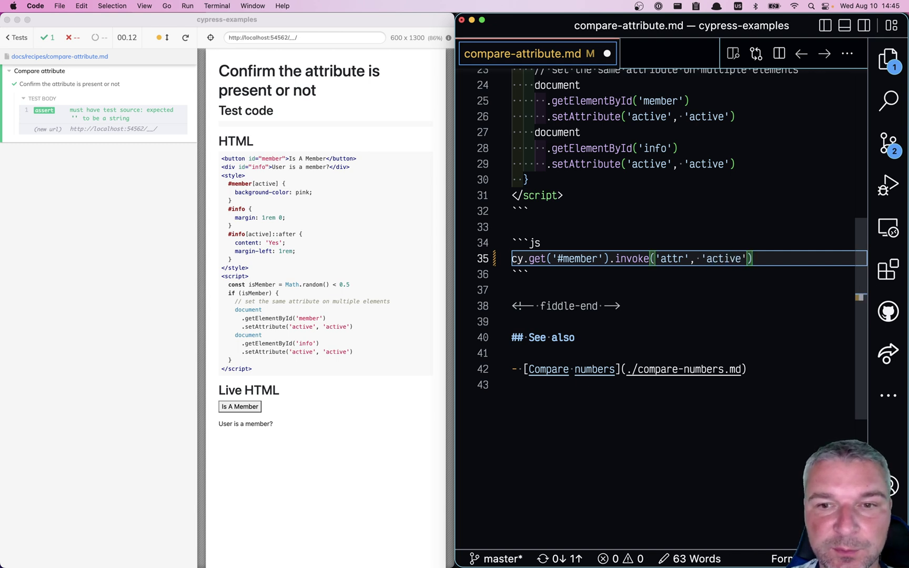
scroll(565, 175, "up", 2)
double_click(704, 156)
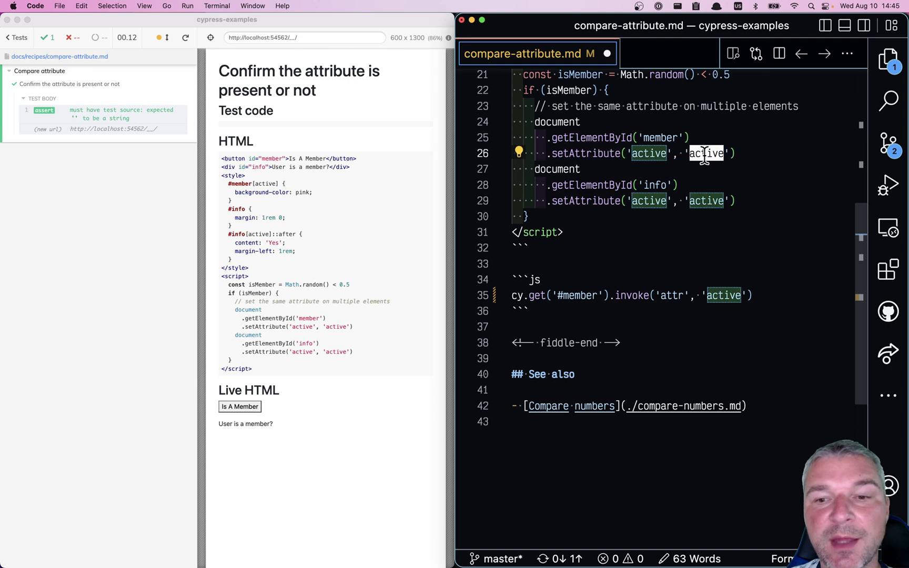
left_click(763, 294)
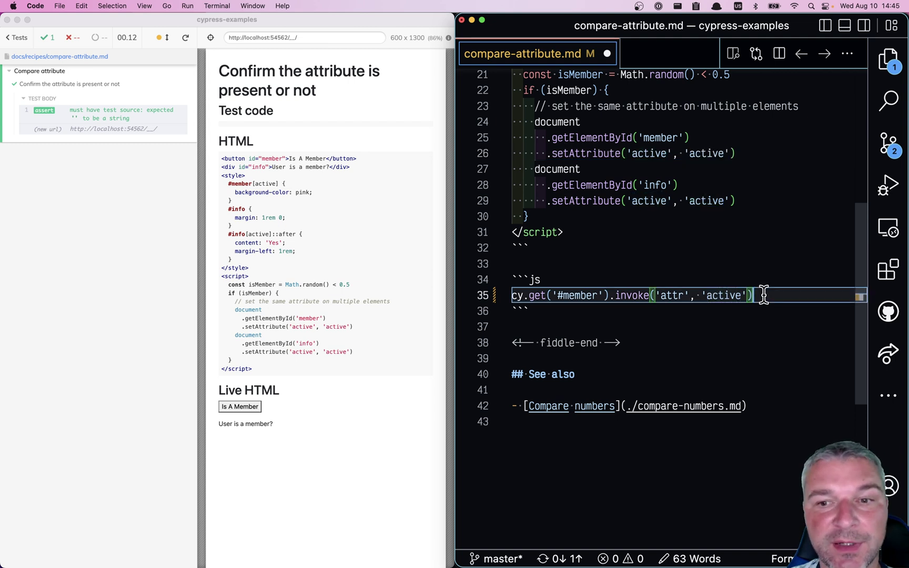
Write a .then(isActive) callback with an if block asserting #info should have.attr active.
key("Return")
type(".then(isA")
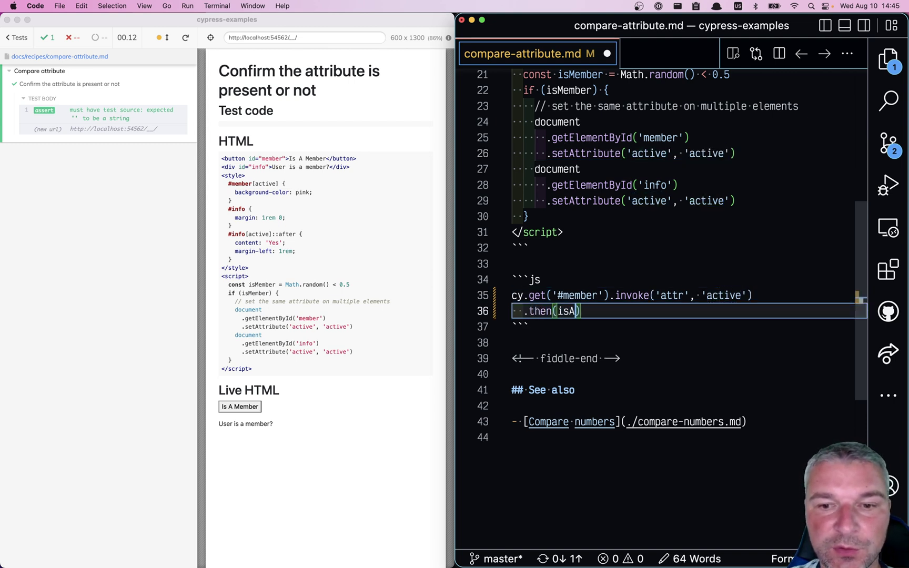
type("ctive => {")
key("Return")
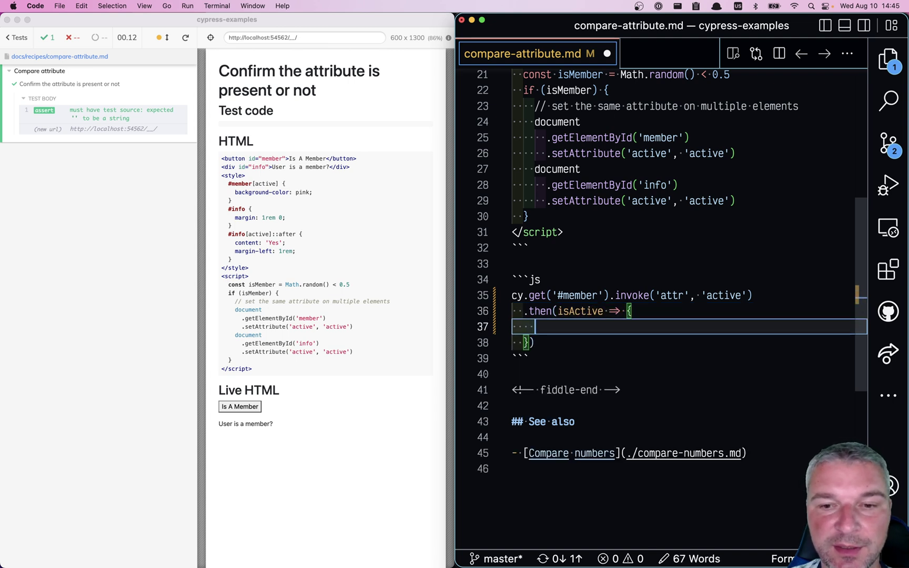
type("if (isActive")
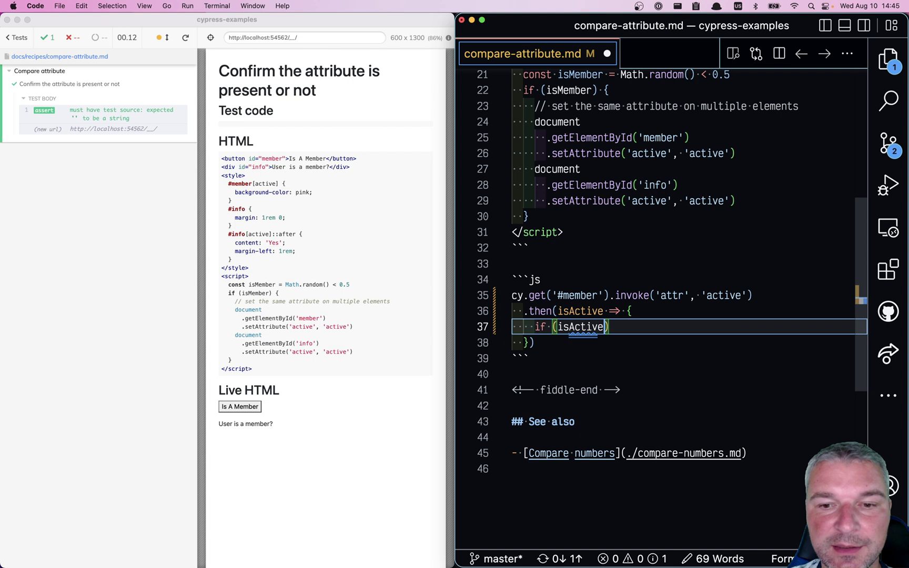
type(") {")
key("Return")
type("cy.get('#inf")
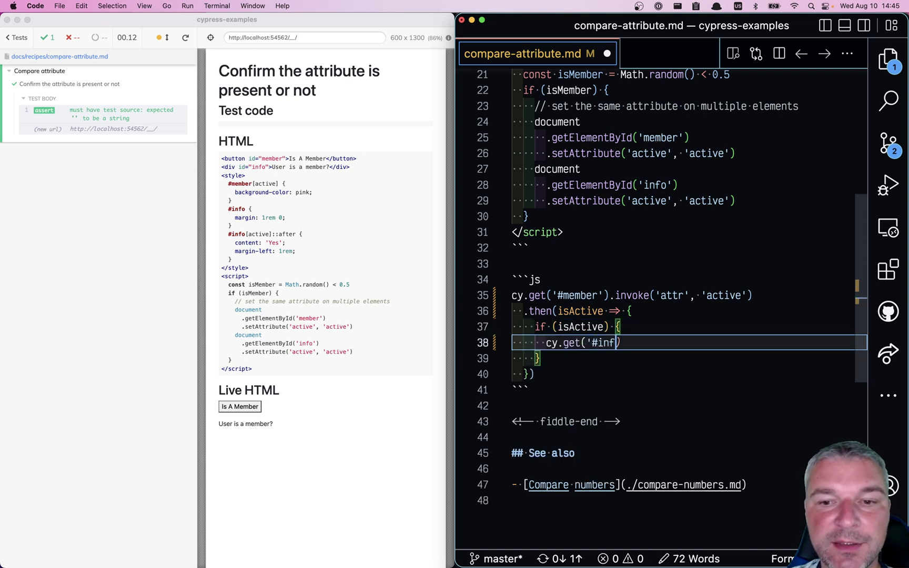
type("o').should('ha")
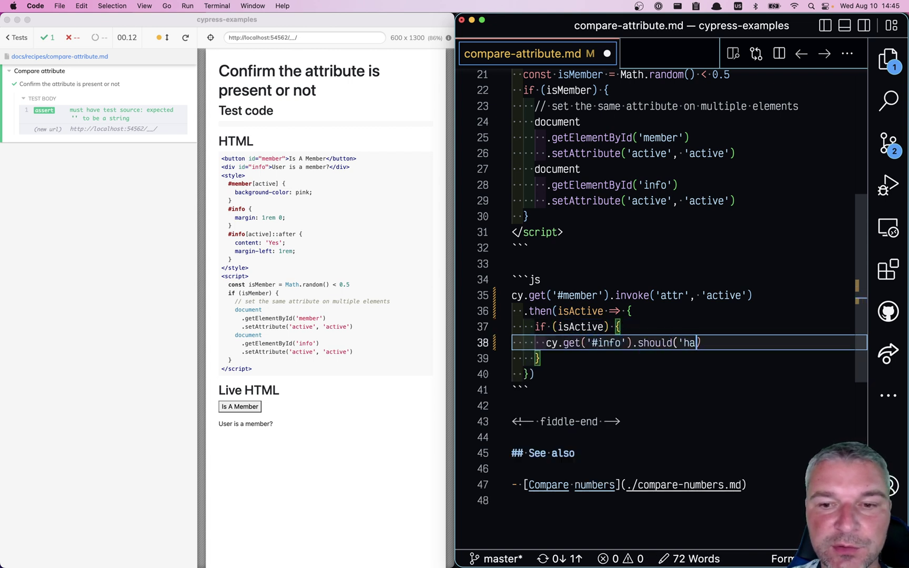
type("ve.attr', ")
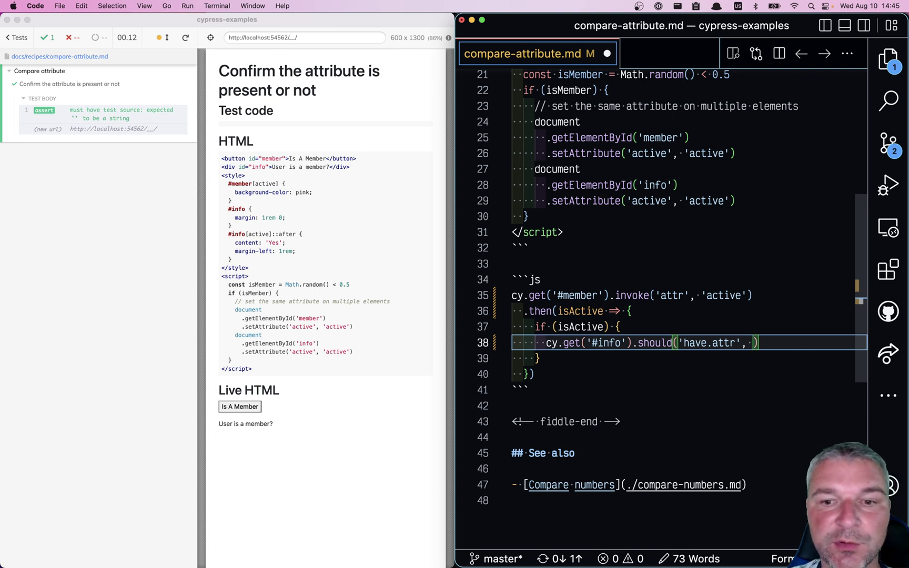
type("'active'")
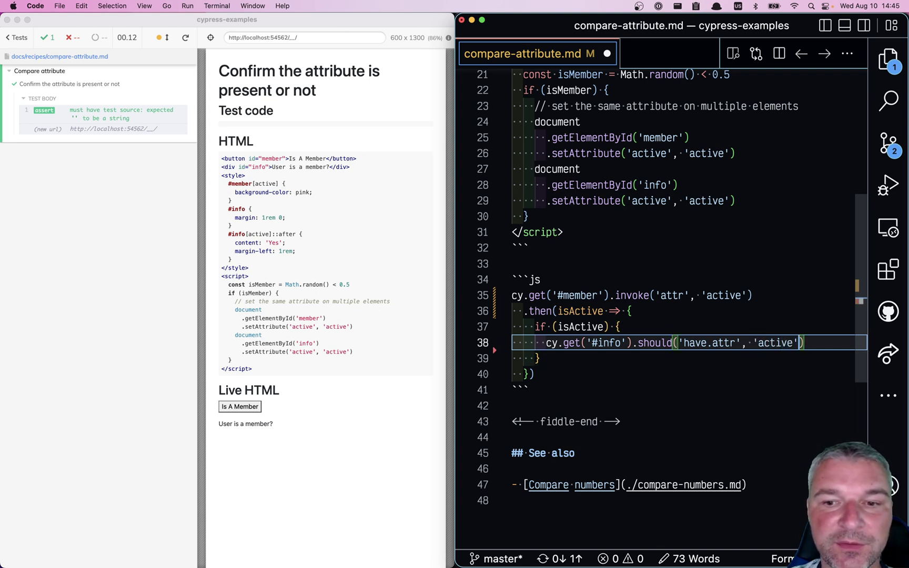
key("Down")
type("else")
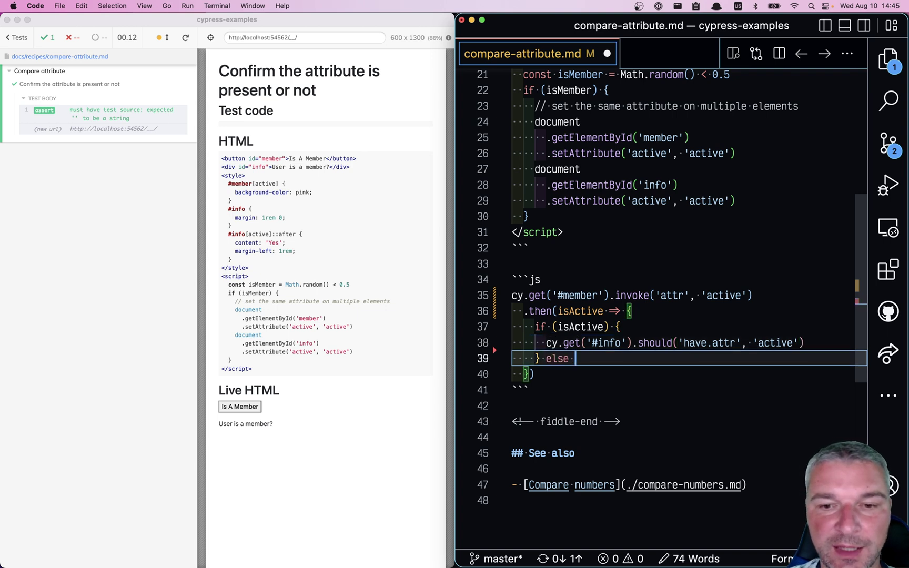
type(" {")
key("Return")
Copy the assertion into the else branch as not.have.attr active and save.
key("Up")
key("Up")
key("Down")
key("Down")
key("Tab")
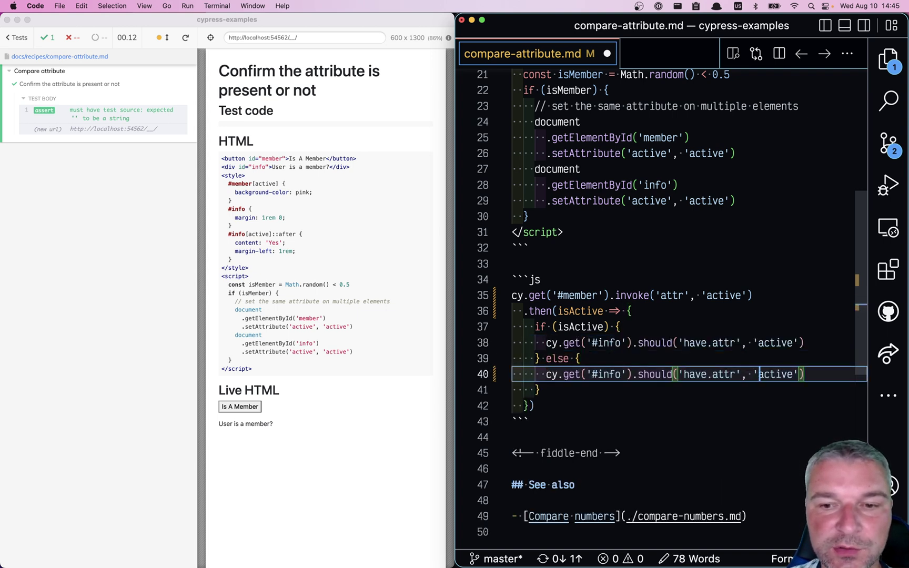
key("alt+Left")
key("alt+Left")
key("alt+Left")
type("not.")
key("super+s")
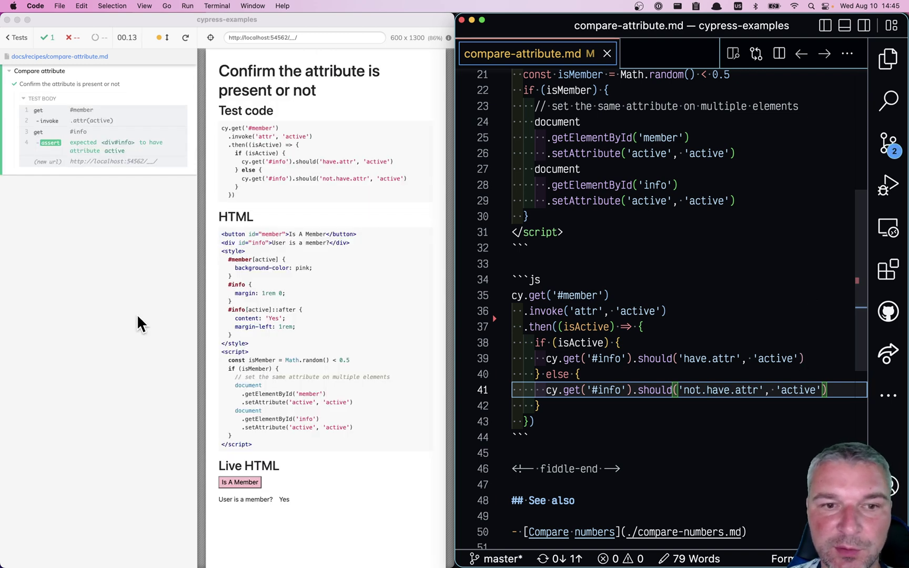
Rerun the spec in Cypress so the non-member case passes, then return to the invoke call.
left_click(131, 288)
key("r")
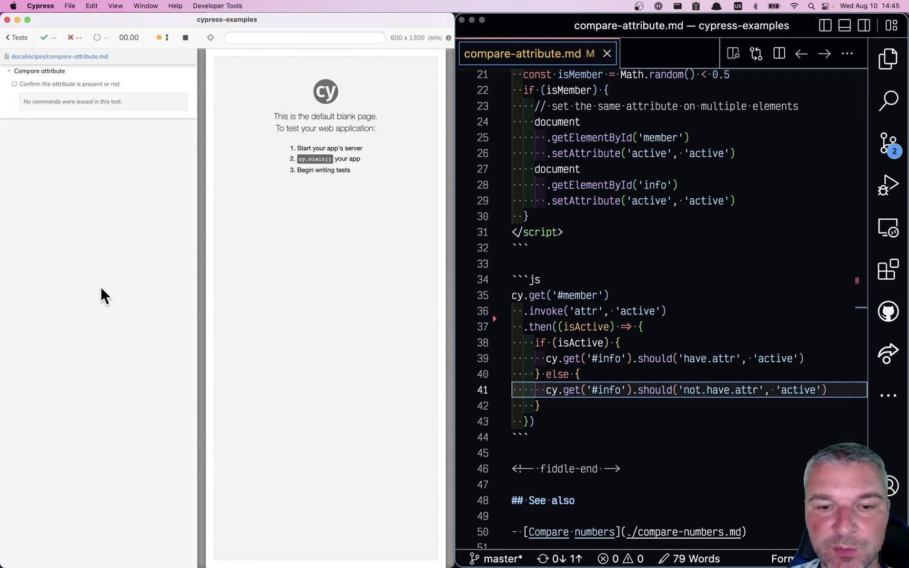
key("r")
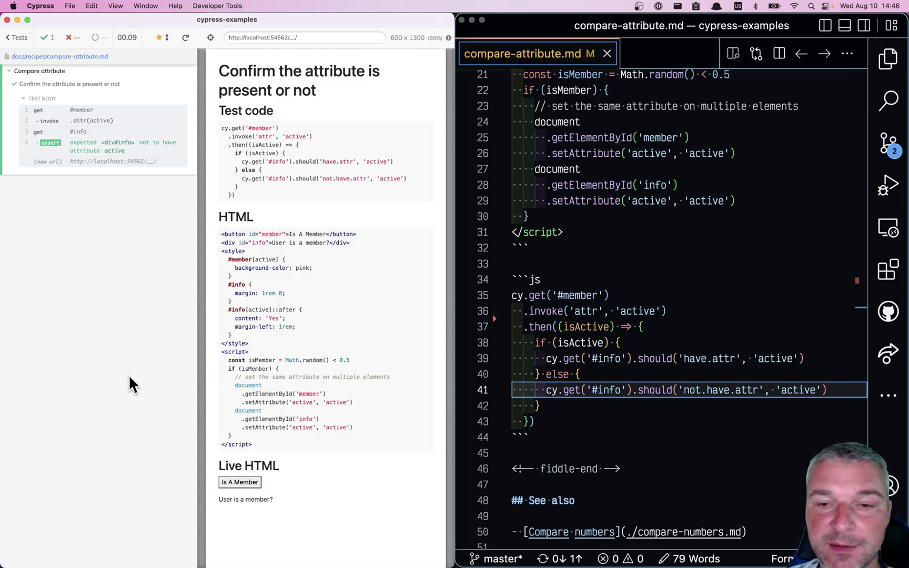
left_click(704, 310)
Add .then(cy.log) after the invoke call, save, and rerun in Cypress to see the logged value.
key("Return")
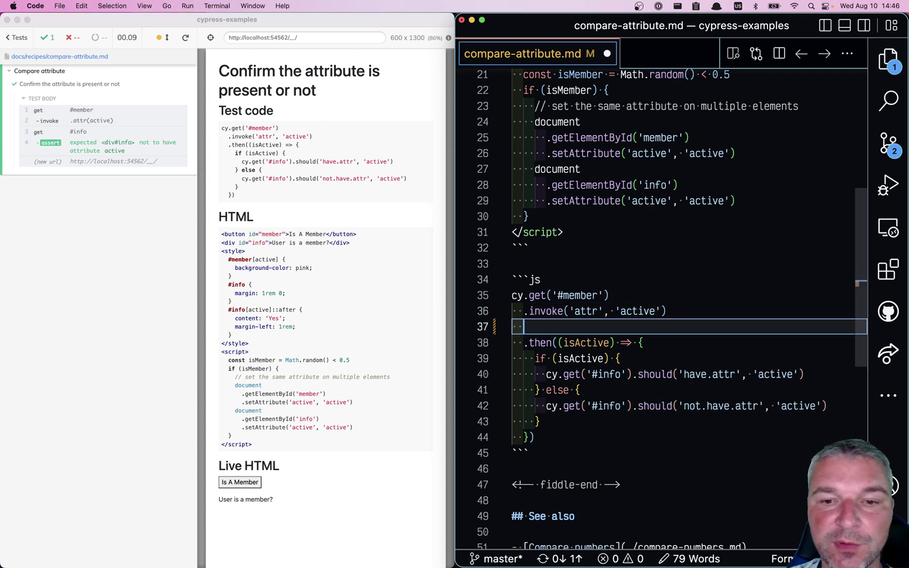
type(".then(")
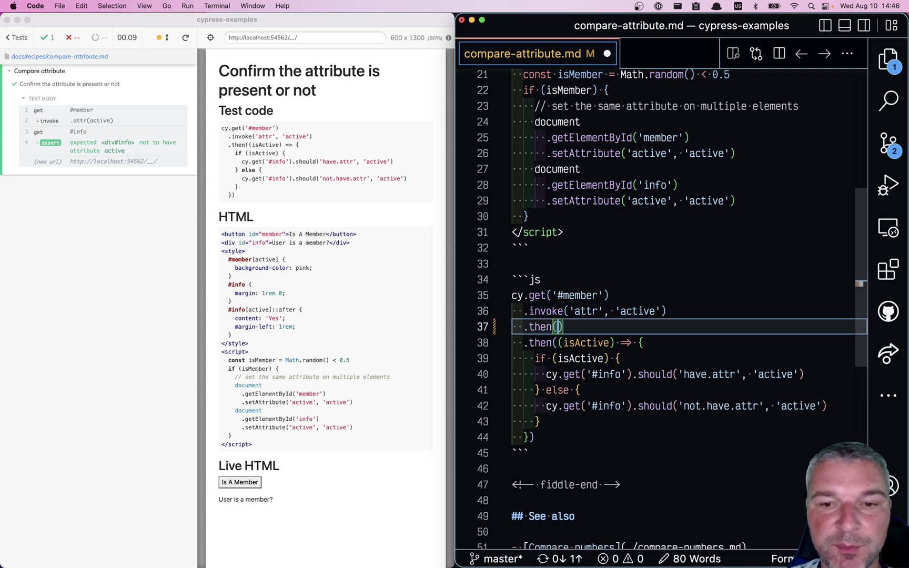
type("cy.log")
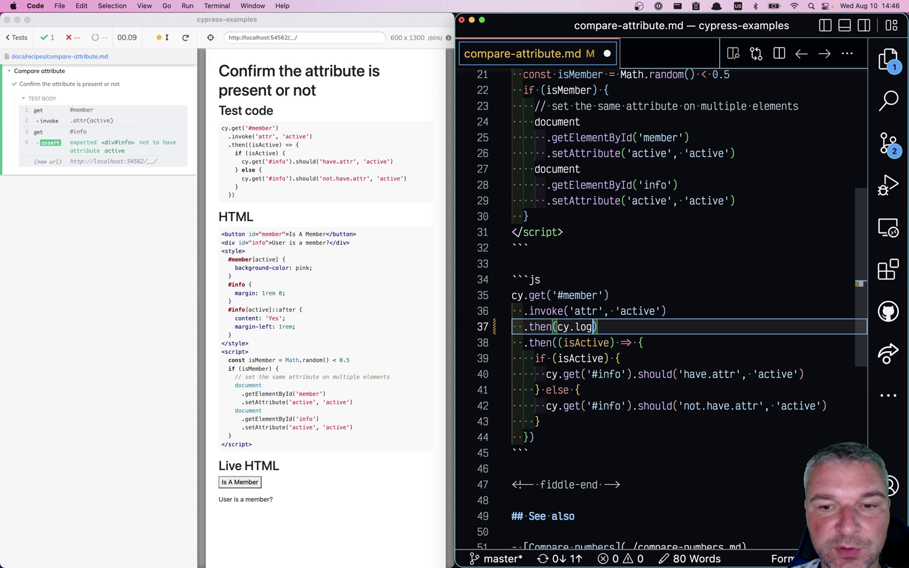
key("super+s")
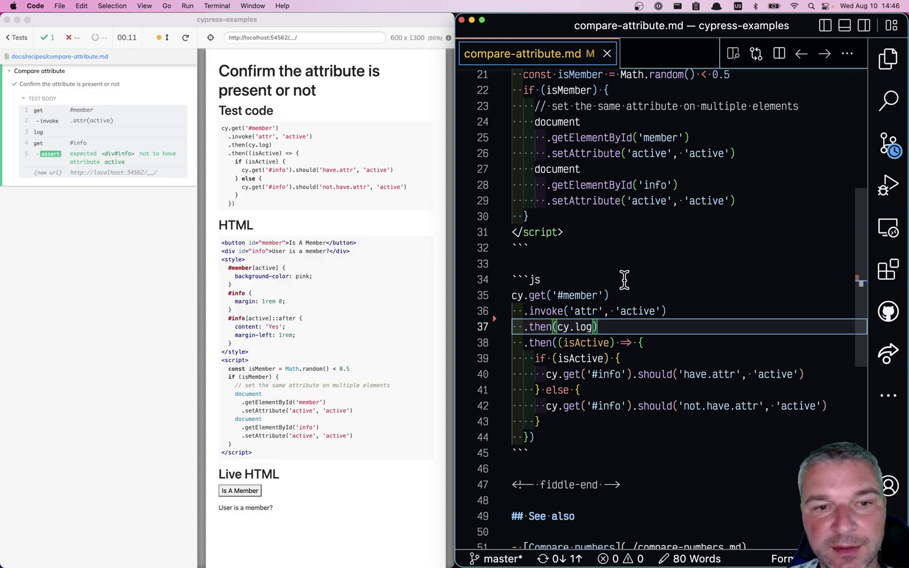
left_click(147, 267)
key("r")
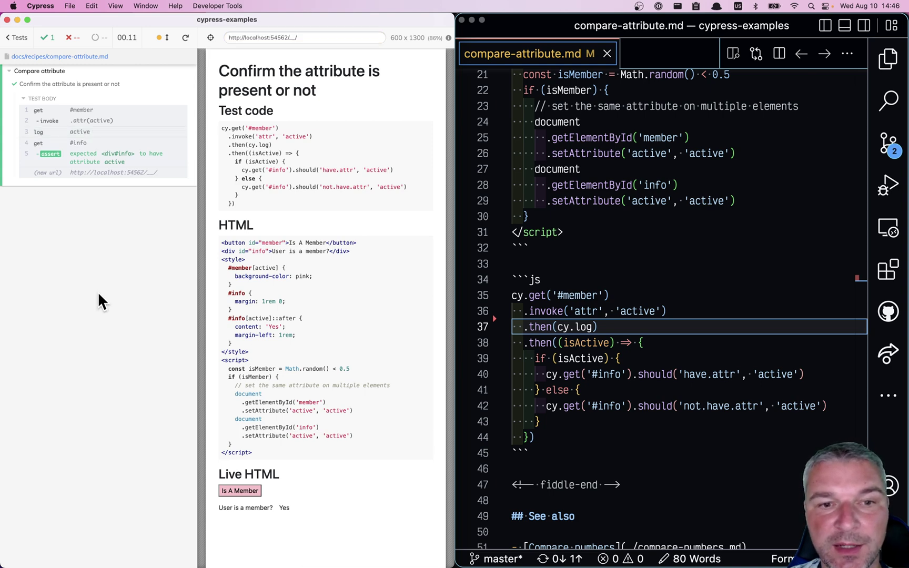
key("r")
key("r")
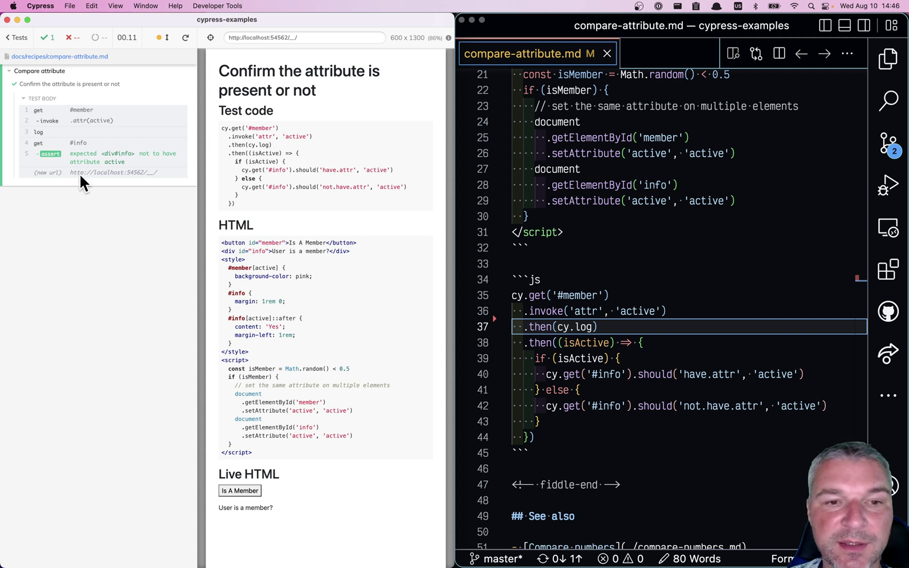
left_click(701, 311)
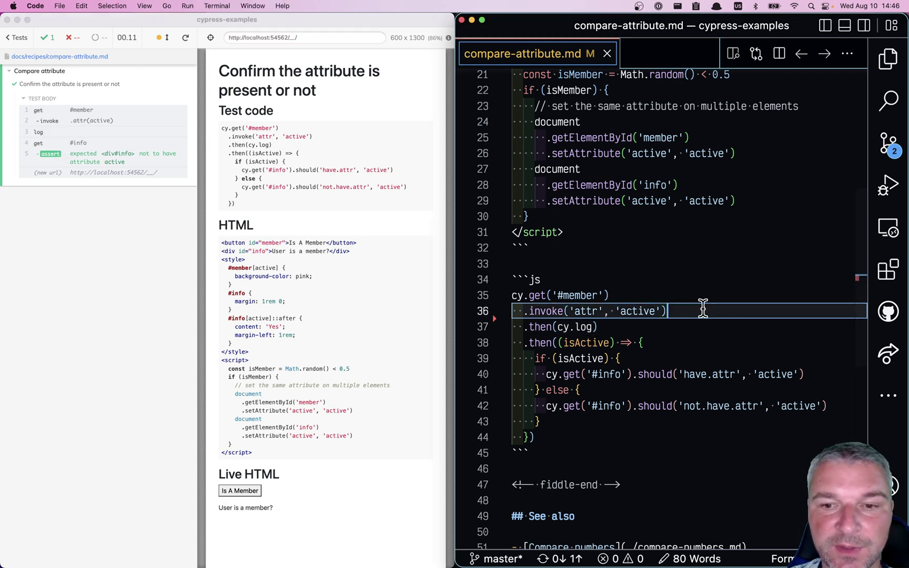
Insert .then(Boolean) after the invoke line, save, and view the run logging false in Cypress.
key("Return")
type(".then(B")
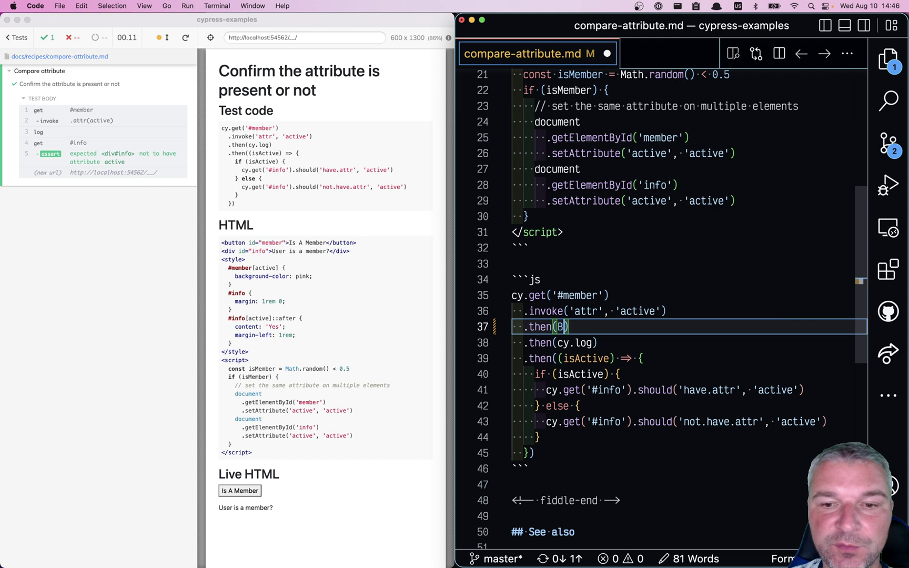
type("oolean")
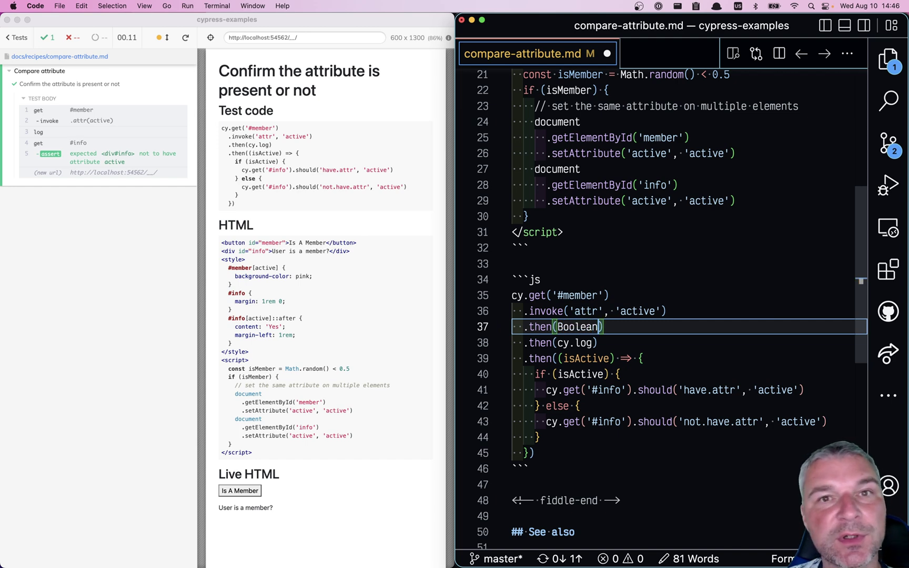
key("super+s")
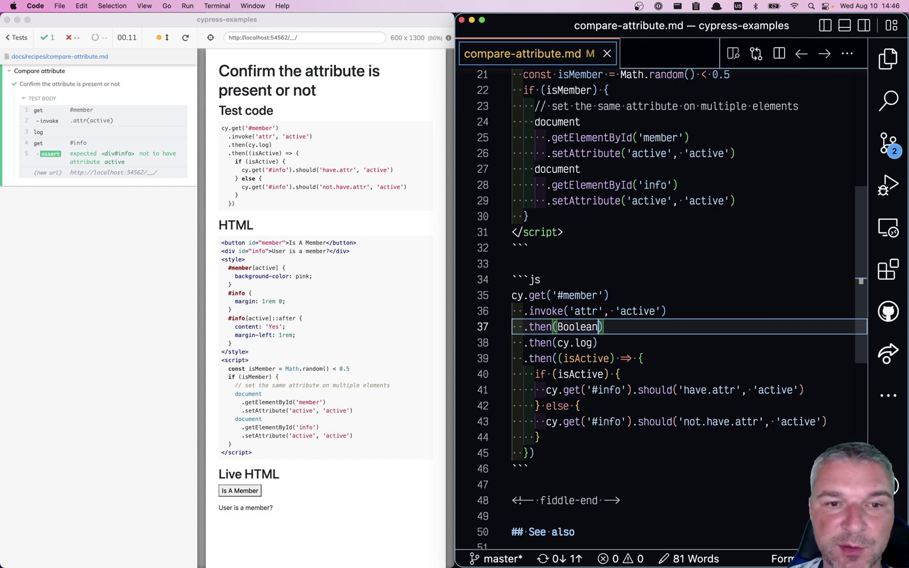
left_click(130, 210)
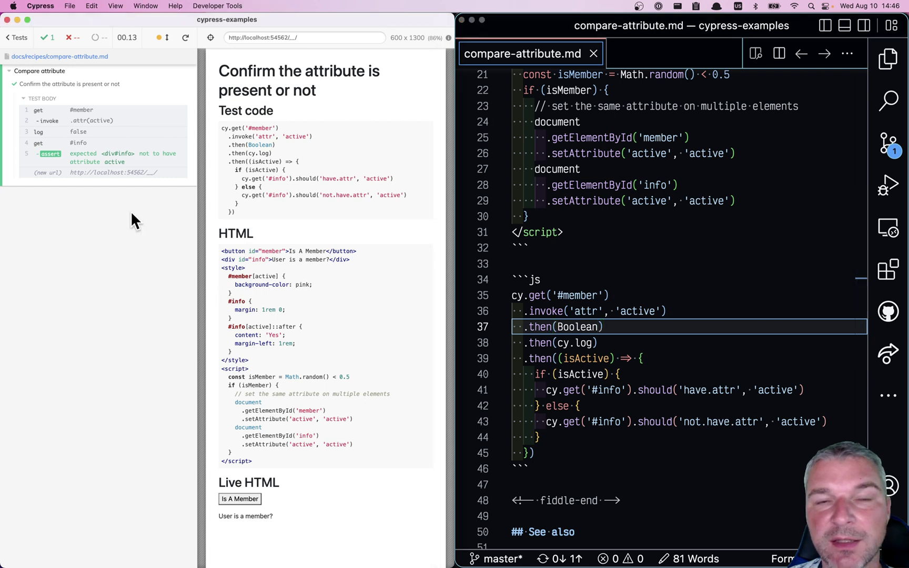